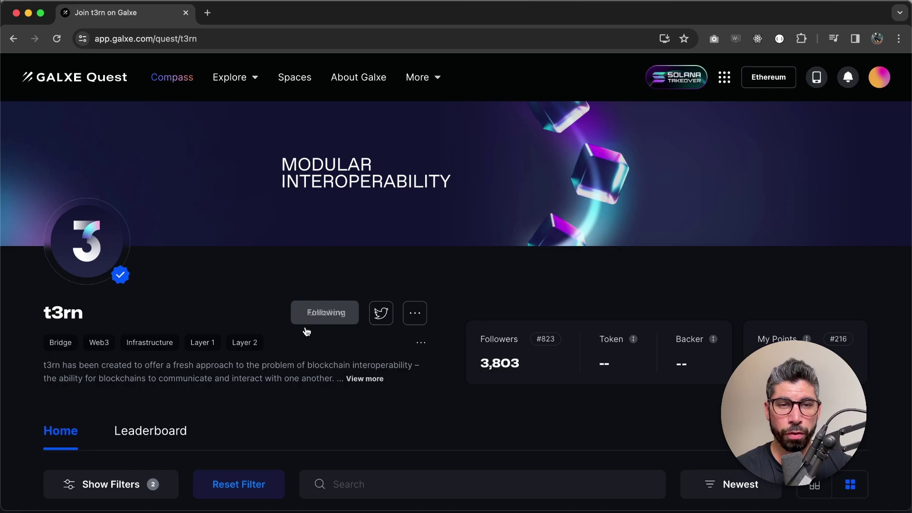
- Open the t3rn Pre-Launch Campaign and highlight its $2000 USDT prize pool mention
scroll(29, 342, "down", 7)
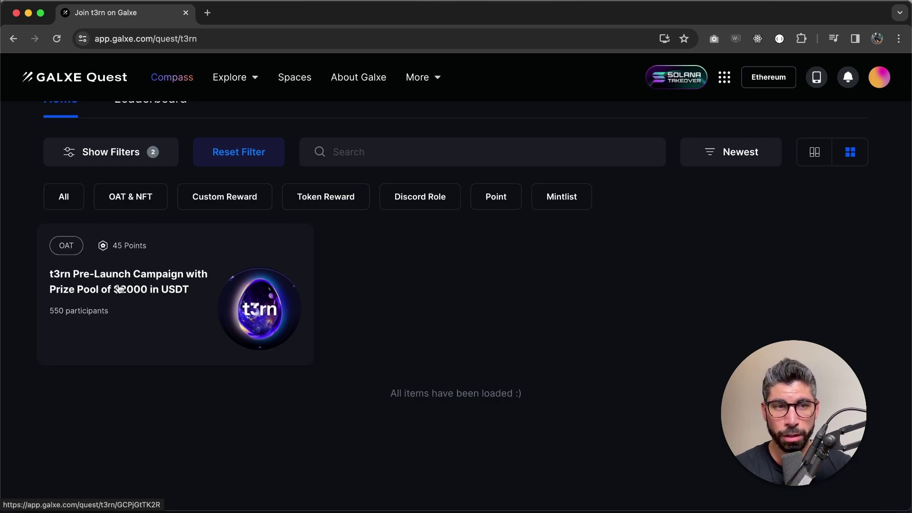
left_click(120, 289)
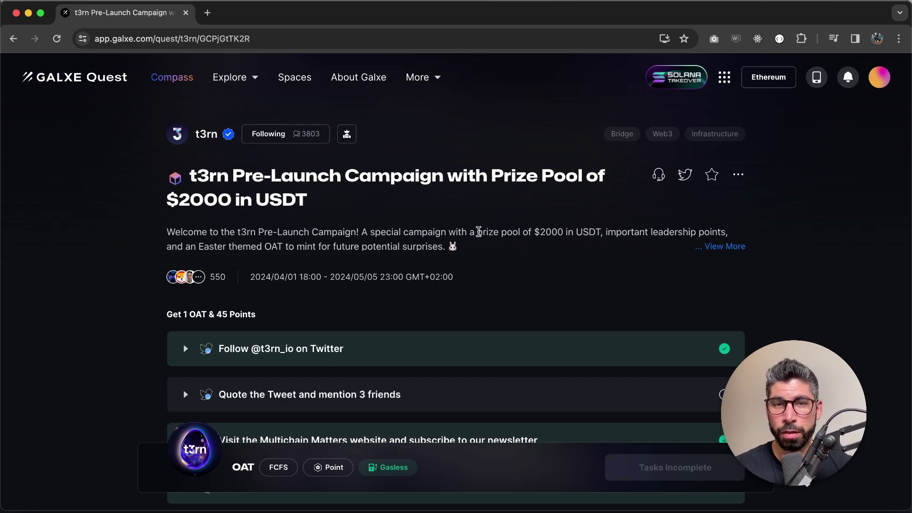
left_click_drag(479, 232, 601, 231)
- Expand the full description and highlight the 40 random winners and reward distribution timing
left_click(721, 247)
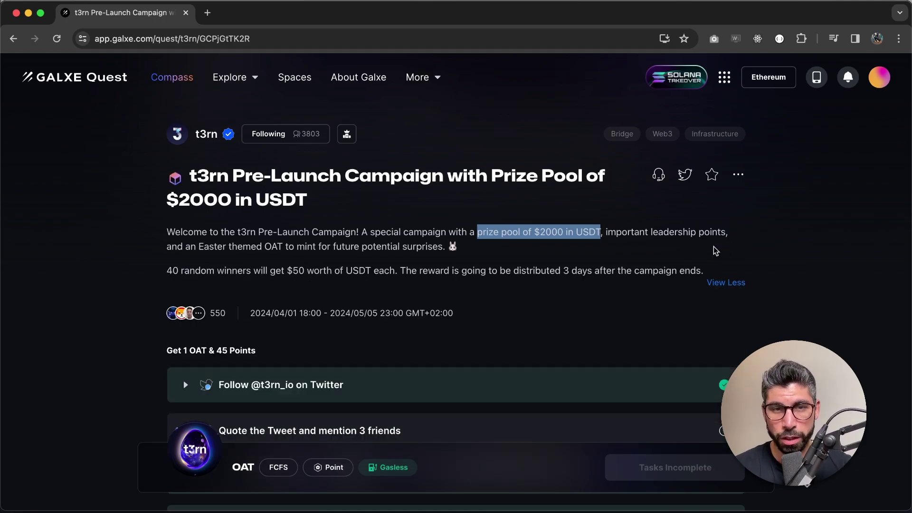
left_click_drag(167, 271, 395, 271)
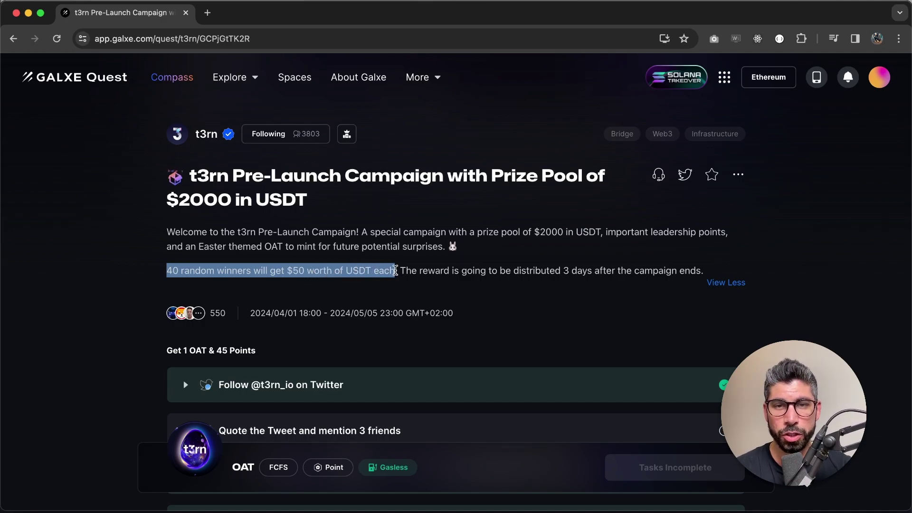
left_click_drag(564, 271, 700, 271)
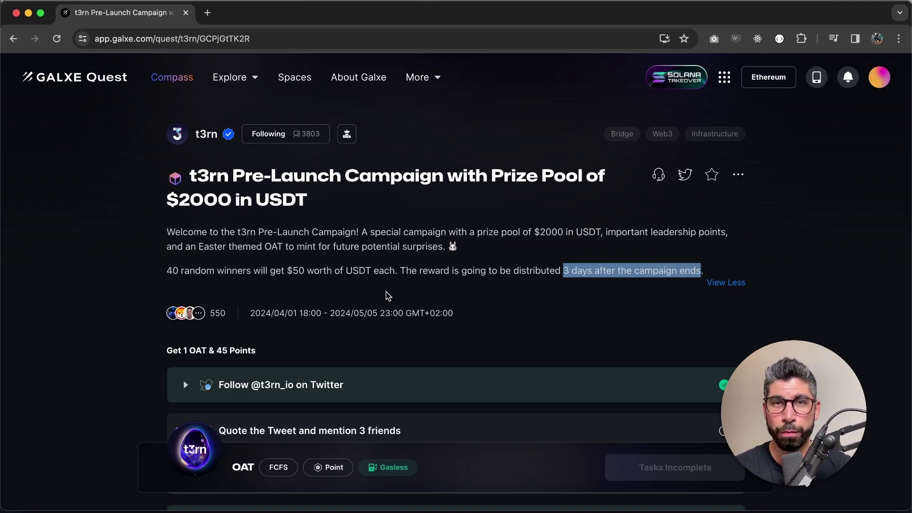
left_click(82, 337)
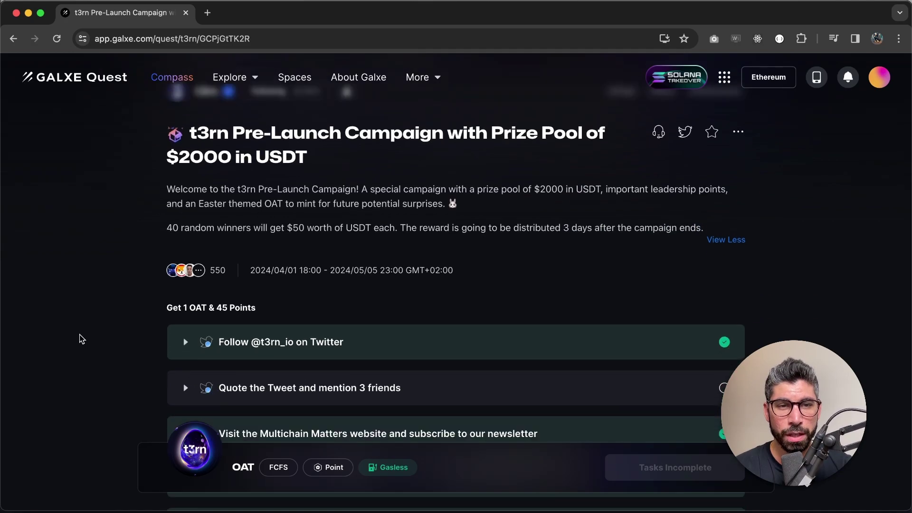
scroll(81, 339, "down", 5)
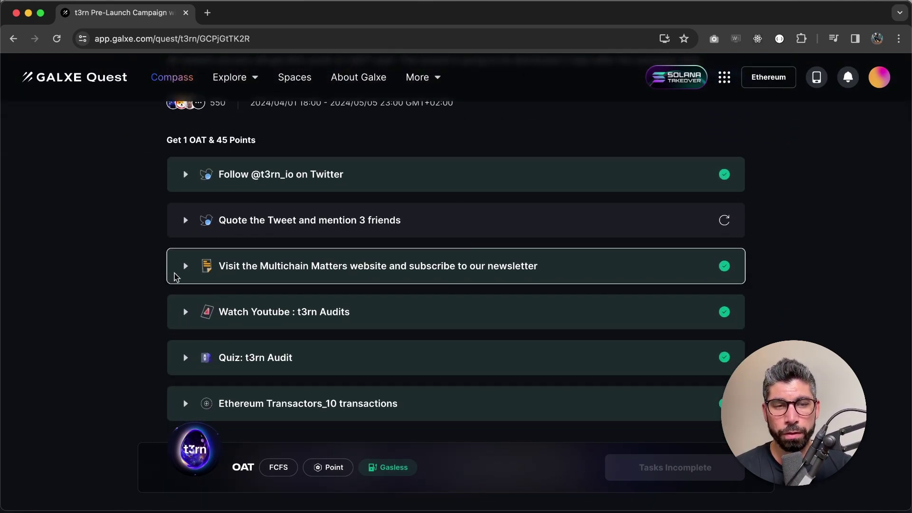
scroll(160, 313, "down", 1)
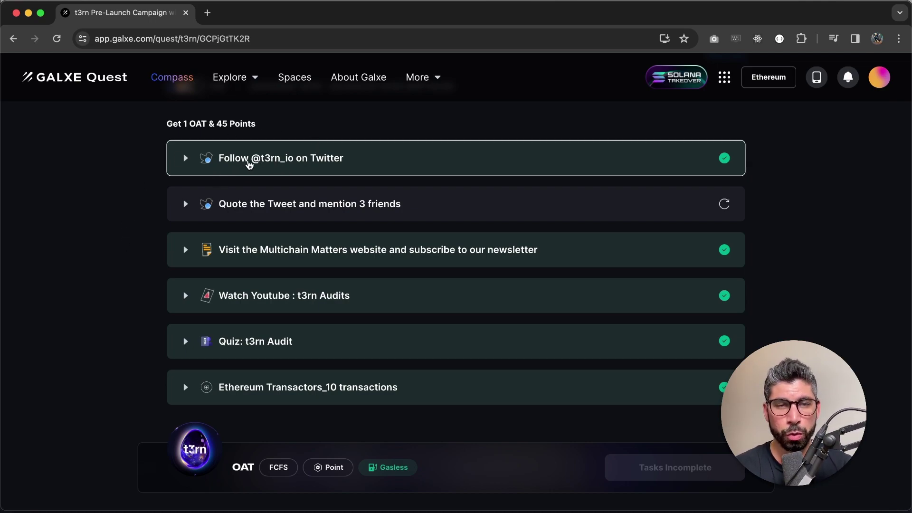
left_click(264, 160)
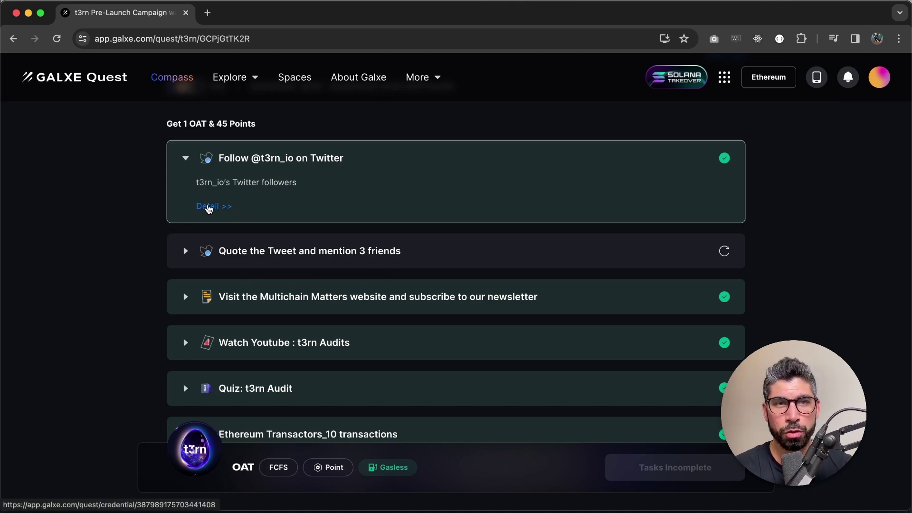
left_click(207, 207, "super")
left_click(230, 14)
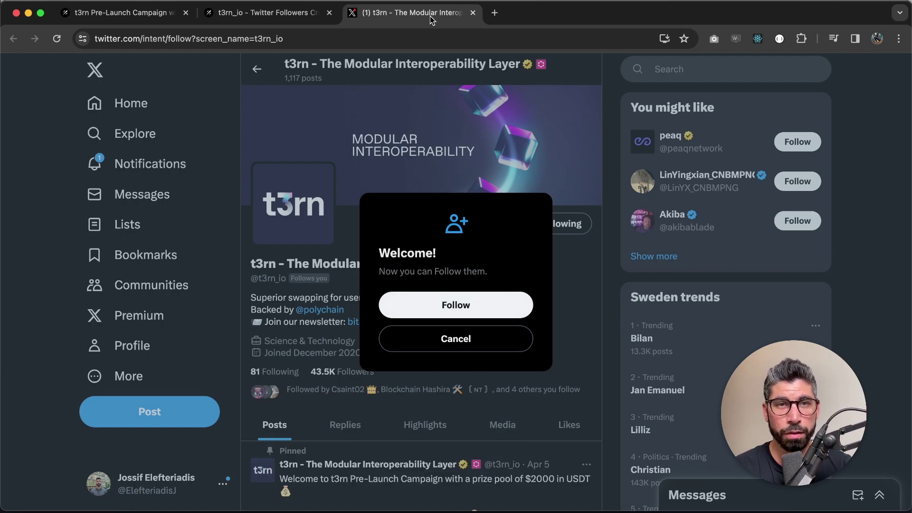
key("super+w")
left_click(329, 13)
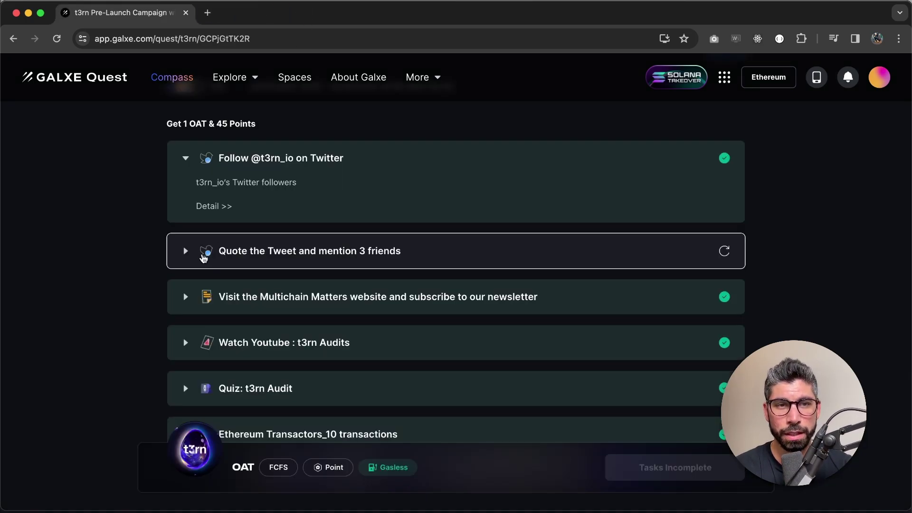
- Quote the t3rn campaign tweet with 'Join the t3rn campaign!' above the link, then close the window
left_click(185, 158)
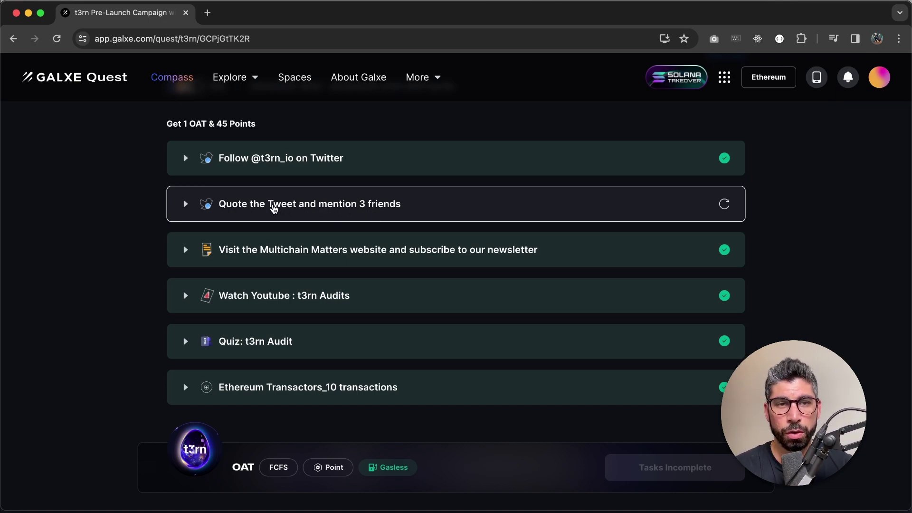
left_click(275, 208)
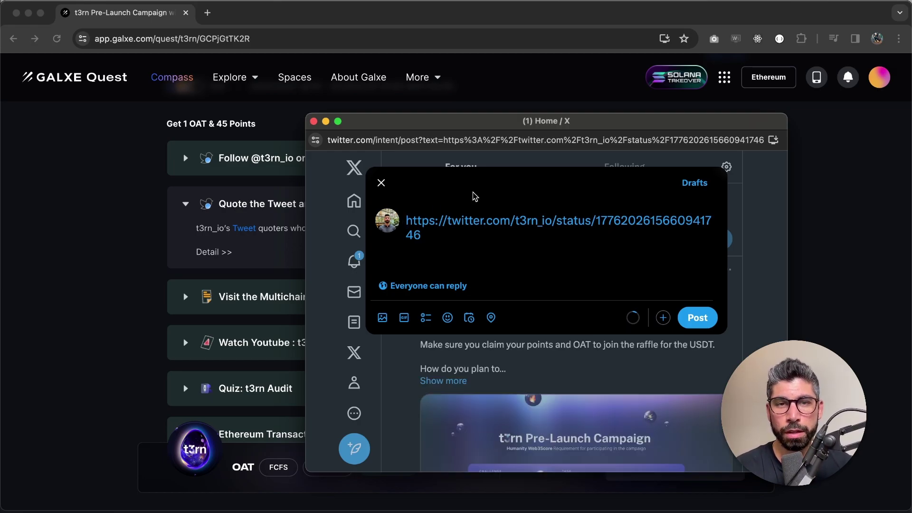
type("Join the t3r")
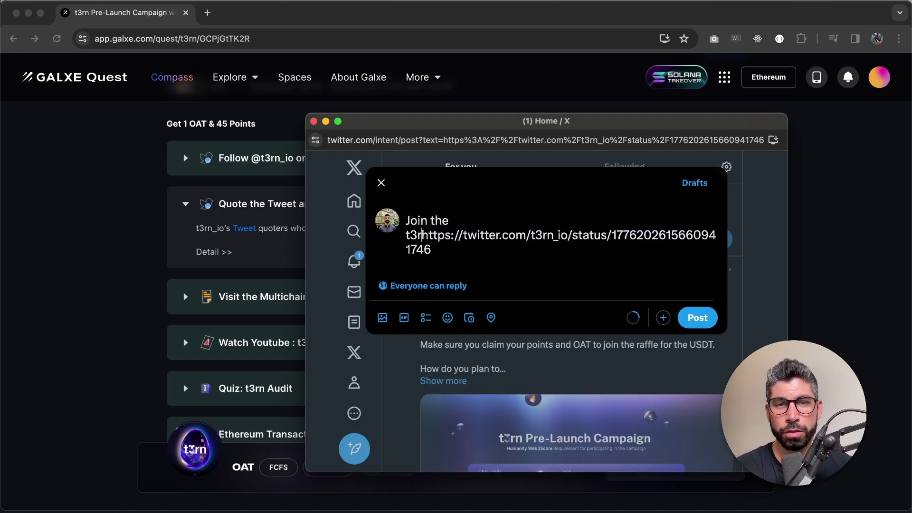
type("n campaign!")
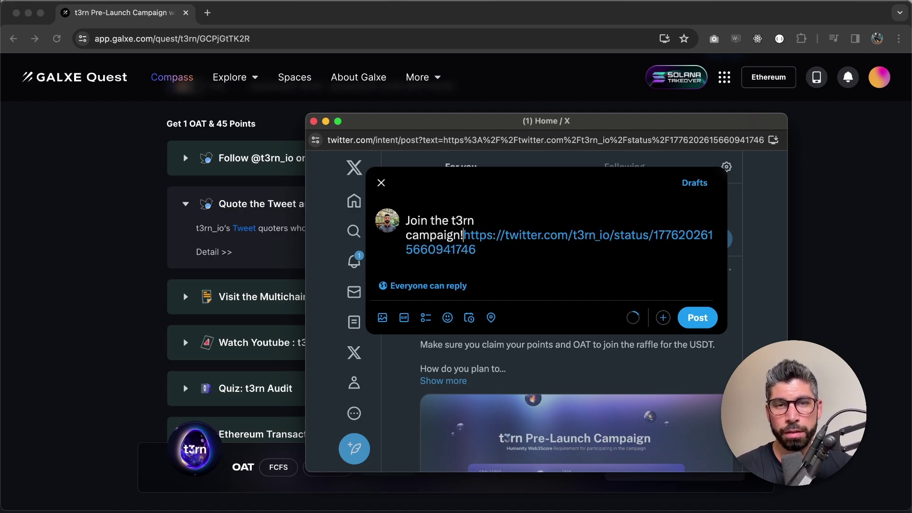
key("Return")
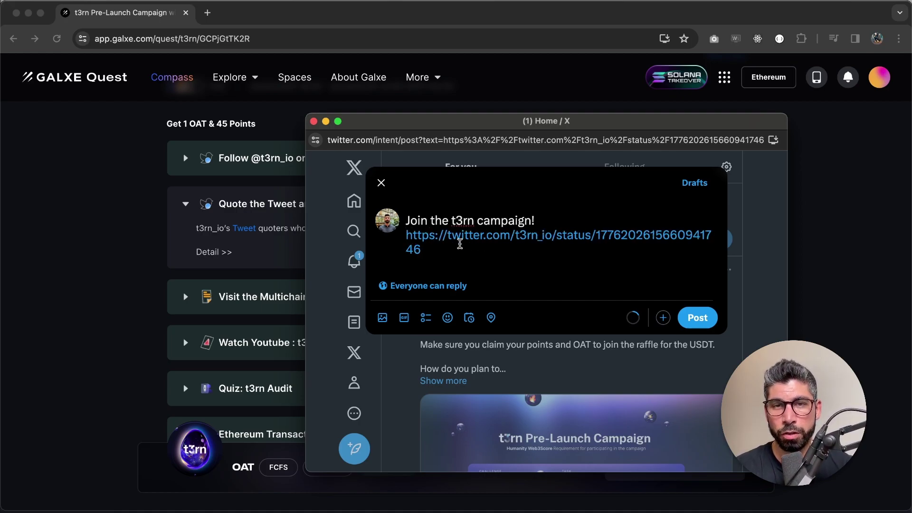
left_click(447, 250)
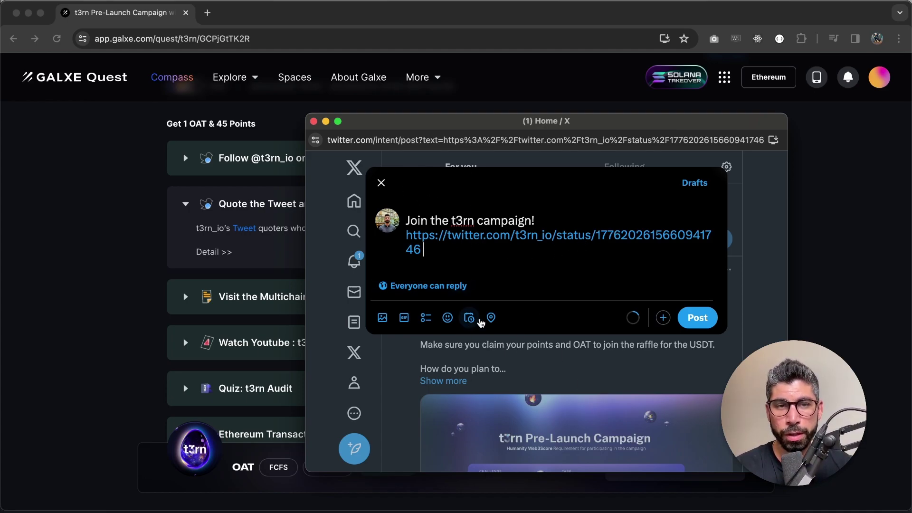
left_click(313, 123)
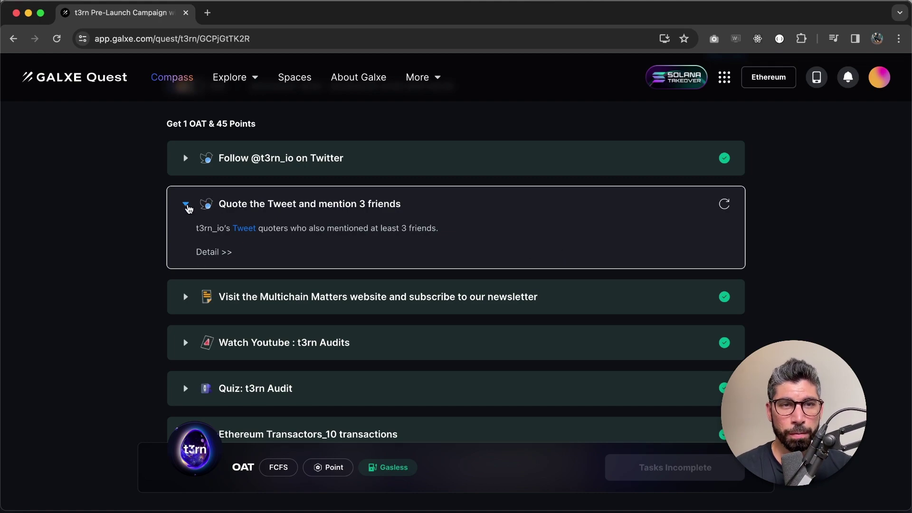
- Collapse the Quote the Tweet task and open the Multichain Matters task's credential details
left_click(185, 203)
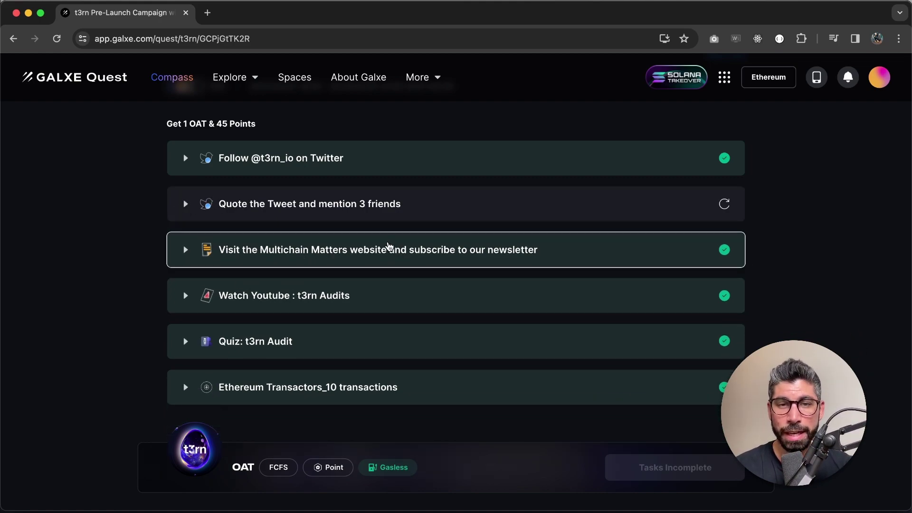
left_click(186, 251)
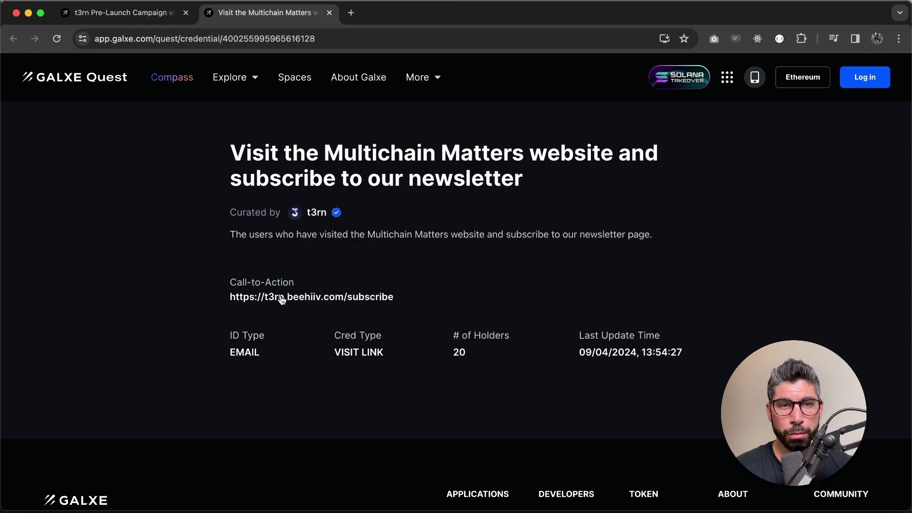
- View the beehiiv subscribe page, highlighting its interoperability headline and founder byline, then close the task page
left_click(282, 299)
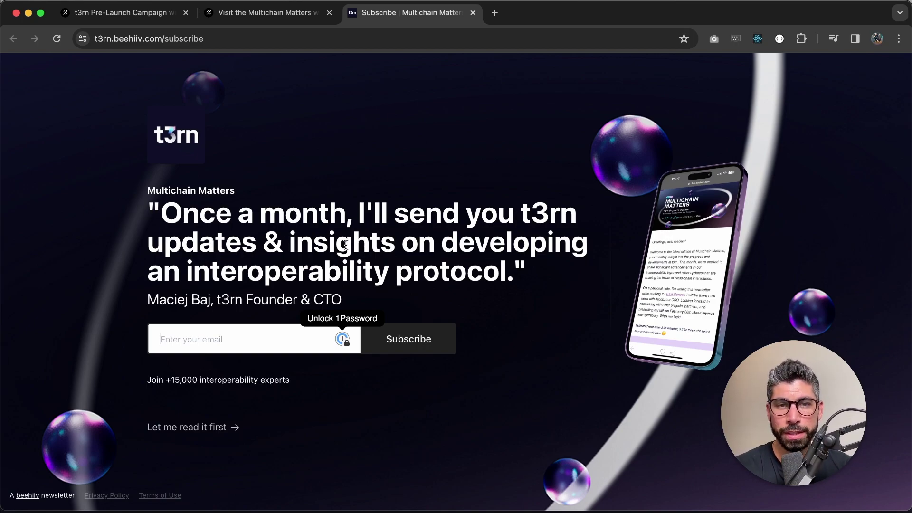
left_click_drag(561, 245, 355, 243)
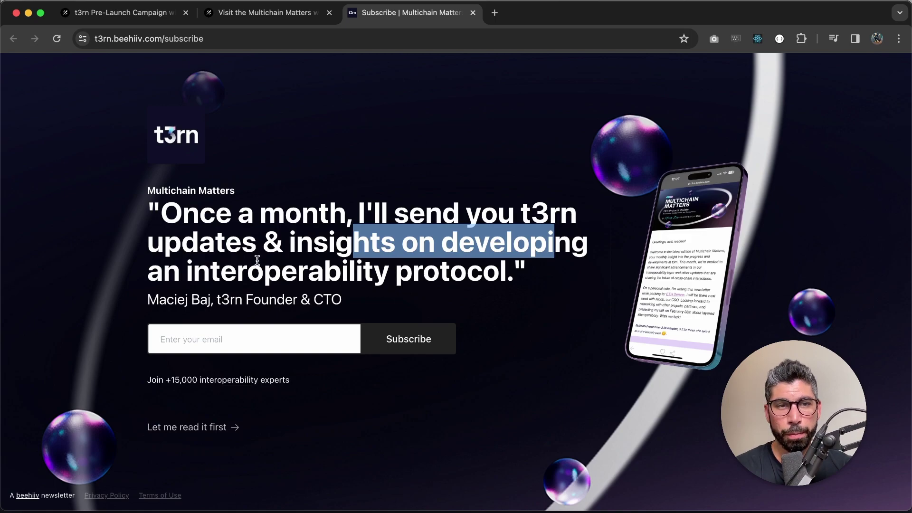
left_click_drag(210, 273, 513, 282)
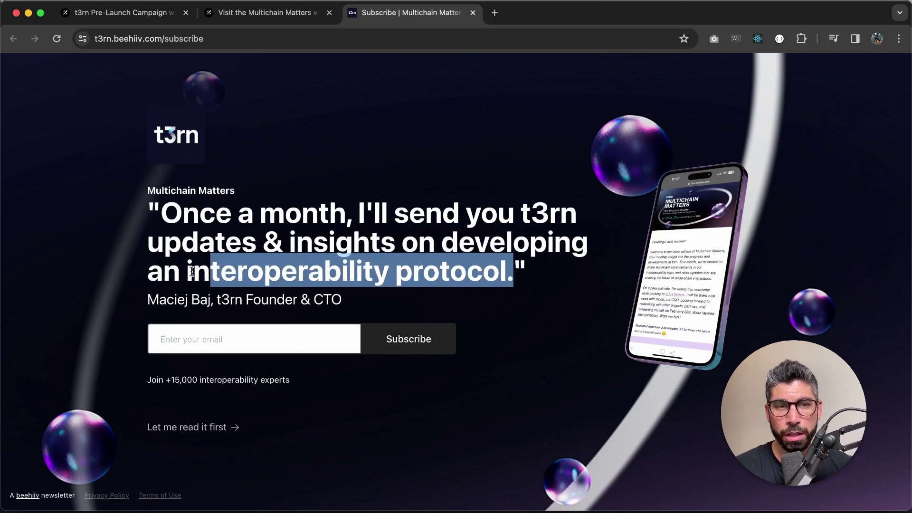
left_click_drag(159, 299, 323, 299)
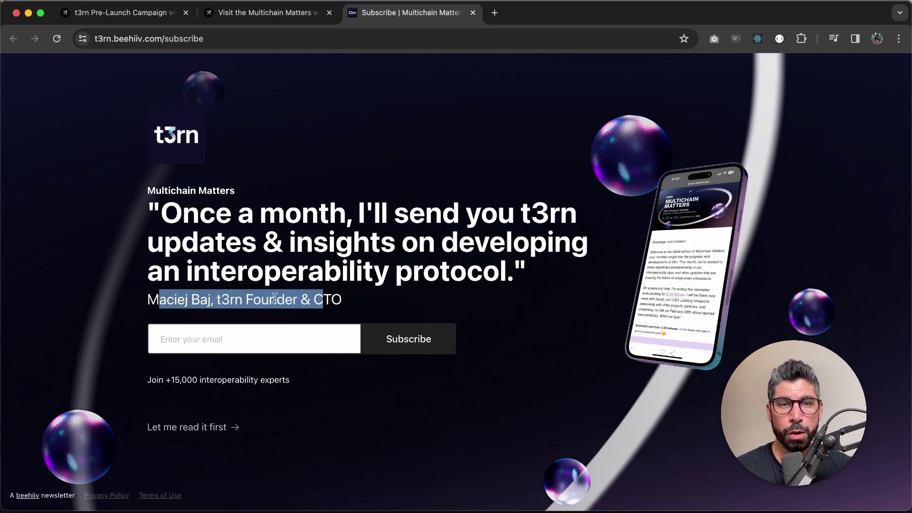
left_click(101, 267)
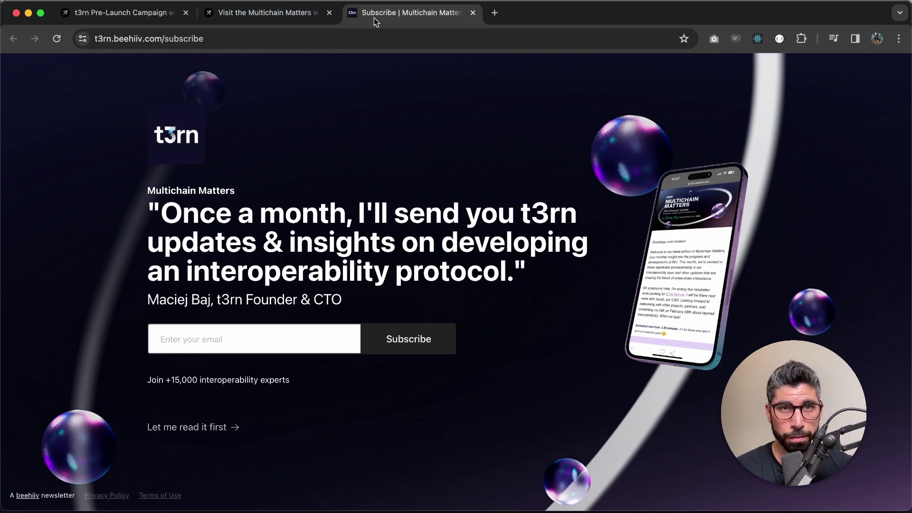
left_click(328, 13)
- Close the newsletter page, watch the t3rn Audits YouTube video via its task details, then close the credential page
left_click(327, 14)
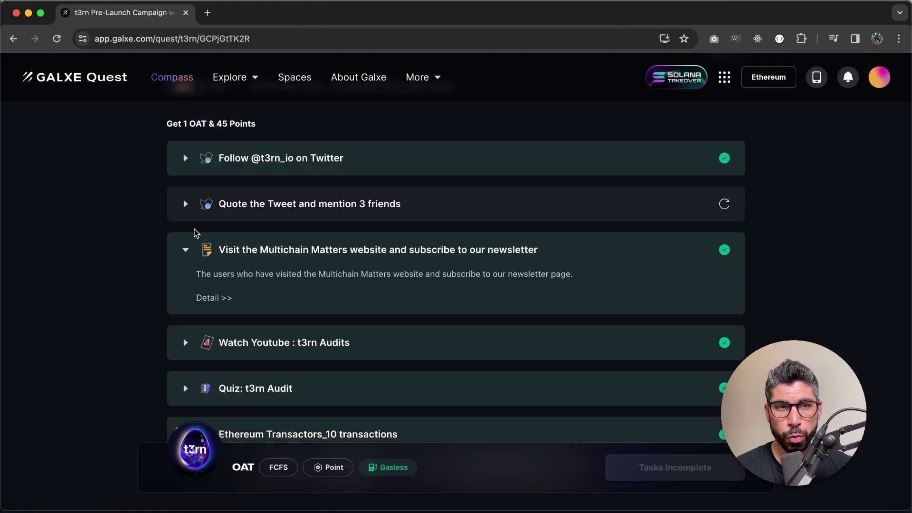
left_click(186, 249)
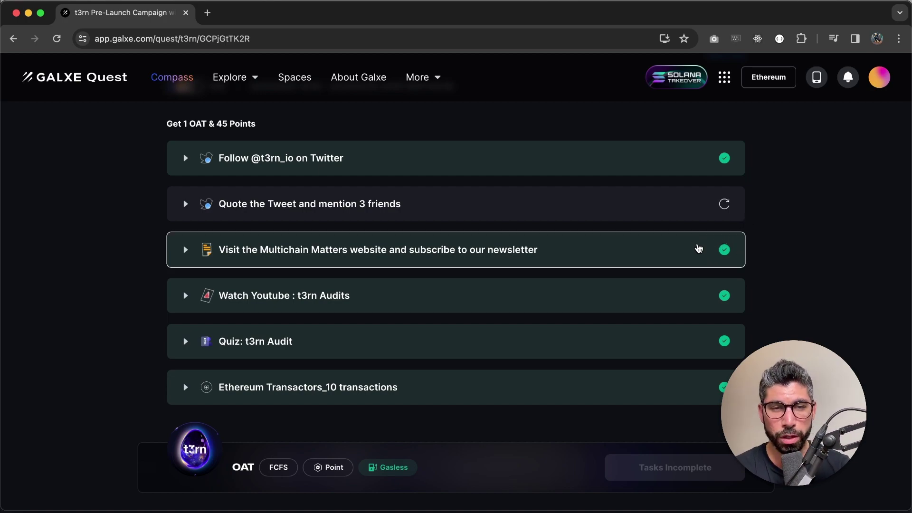
scroll(133, 290, "down", 1)
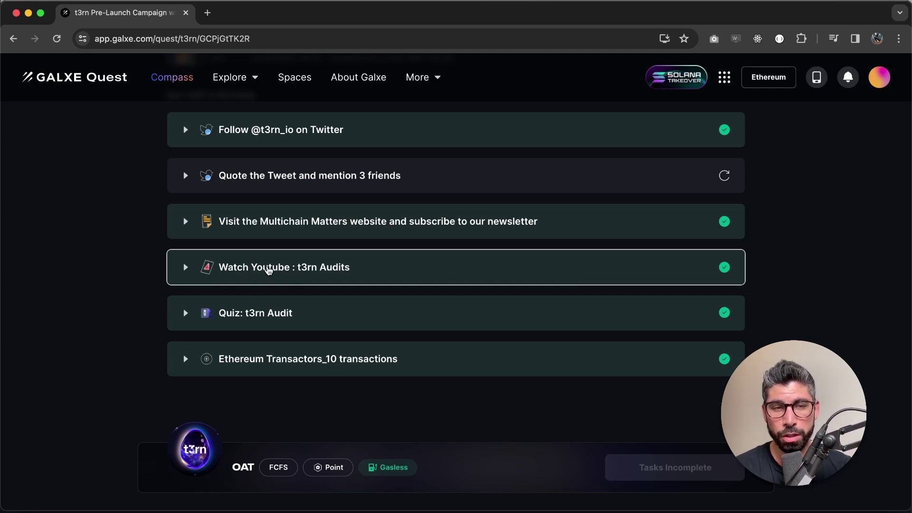
left_click(206, 267)
left_click(214, 316)
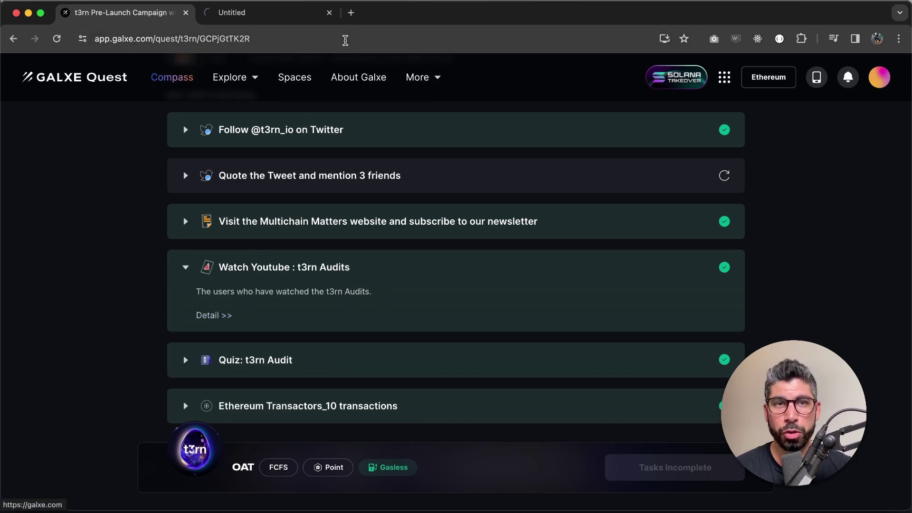
left_click(269, 14)
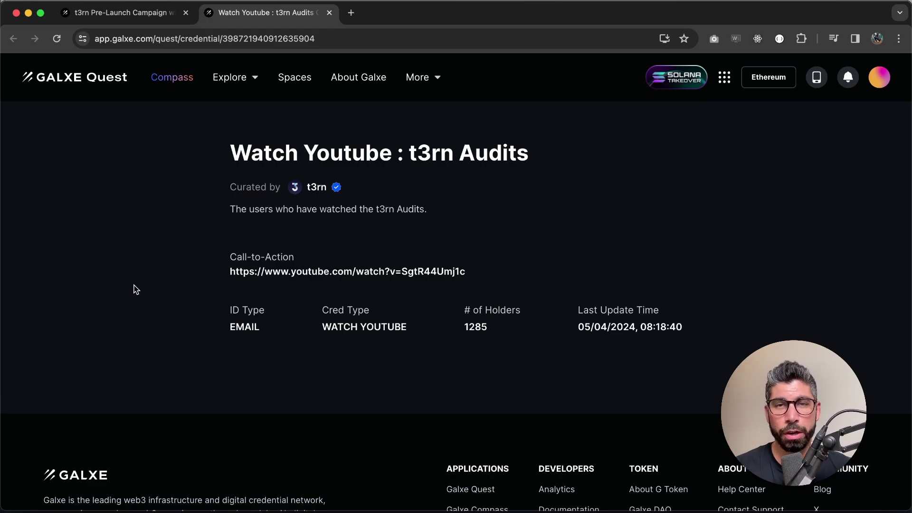
left_click(274, 272, "super")
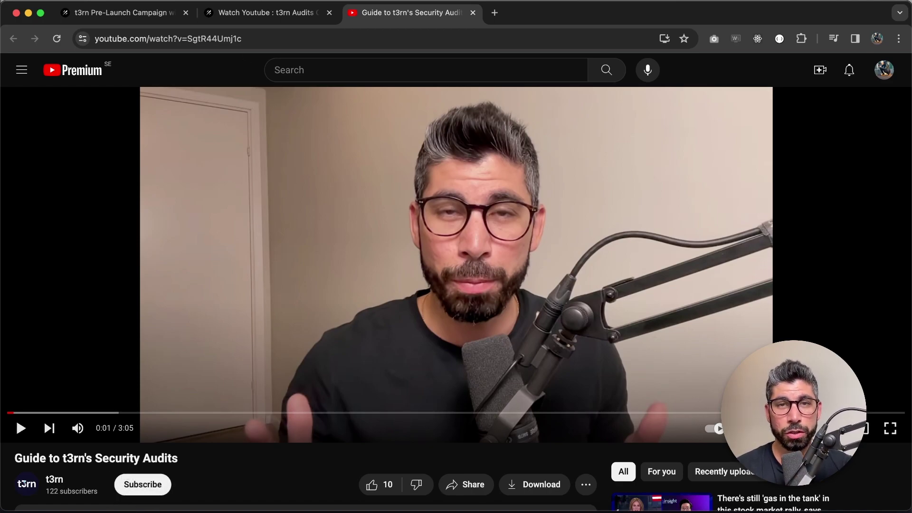
left_click(330, 12)
- Close the YouTube page and open the Quiz: t3rn Audit credential page
left_click(330, 13)
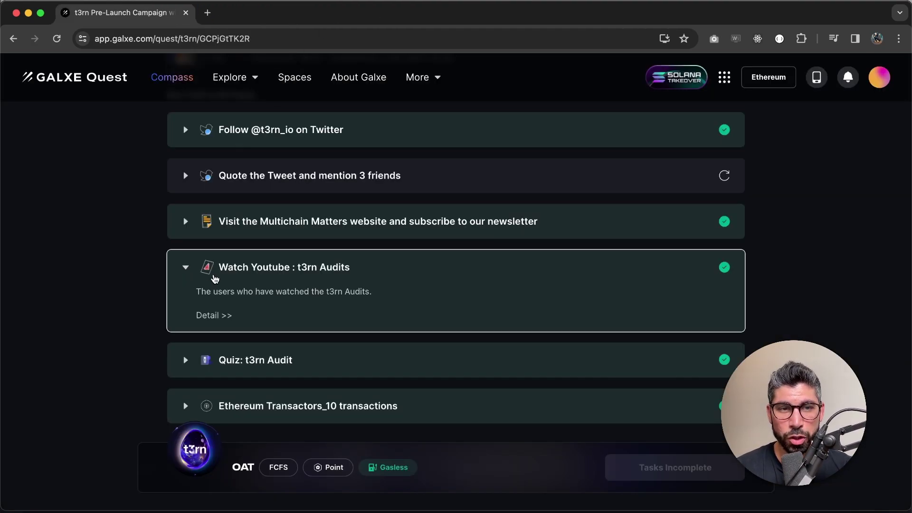
left_click(186, 270)
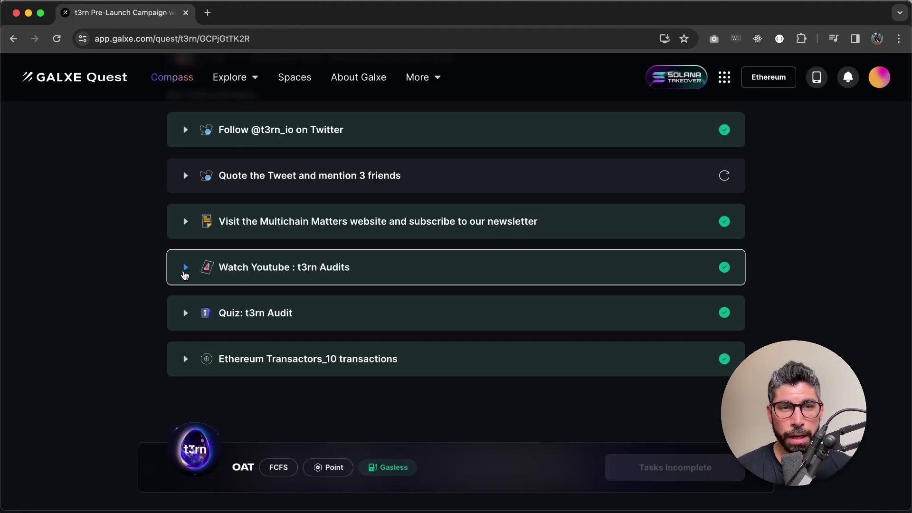
left_click(233, 317)
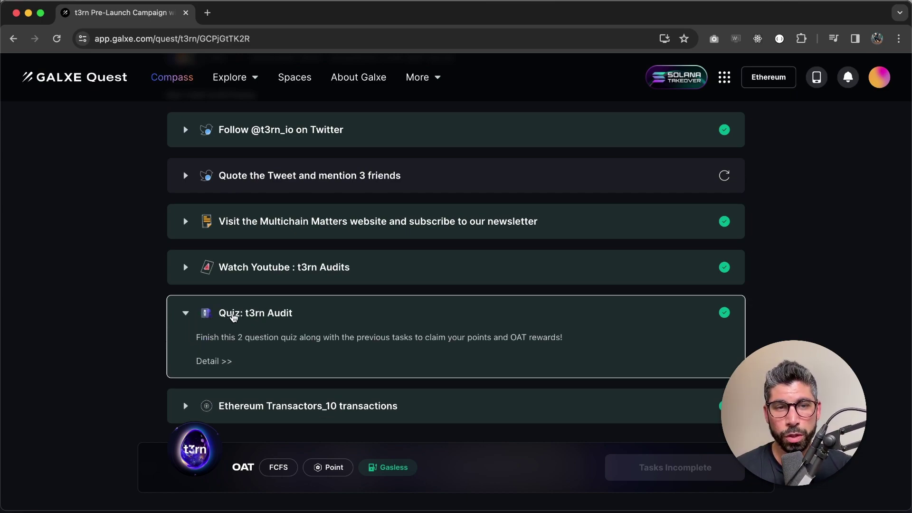
left_click(212, 363)
left_click(276, 17)
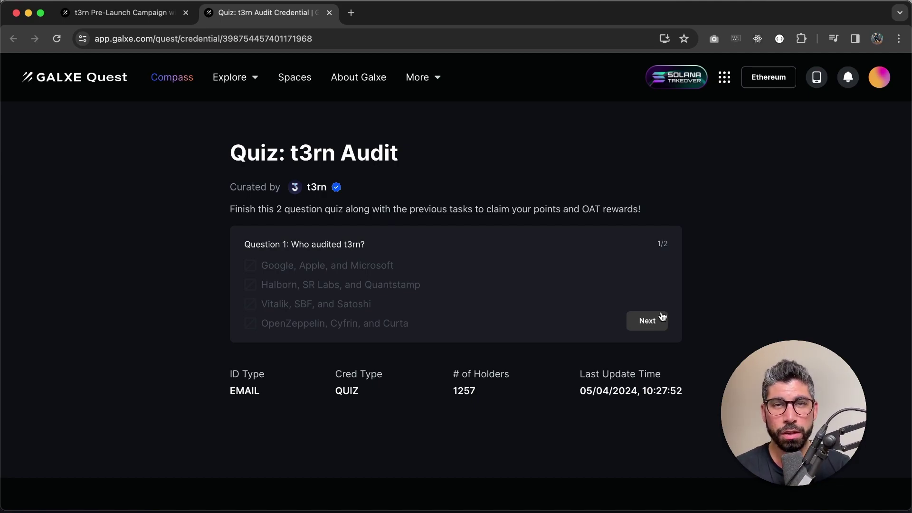
- Advance to question 2 and highlight its wording about which emoji appears in the video
left_click(640, 325)
left_click_drag(295, 243, 417, 243)
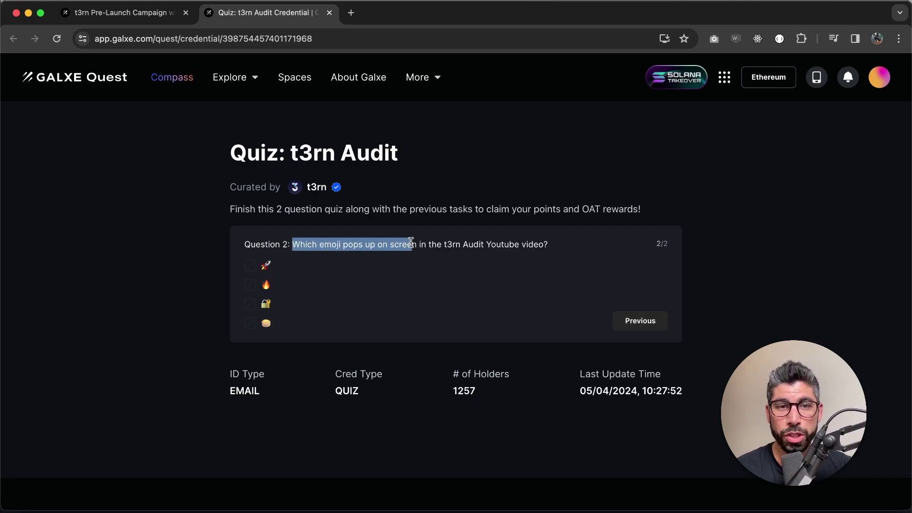
left_click_drag(528, 244, 375, 243)
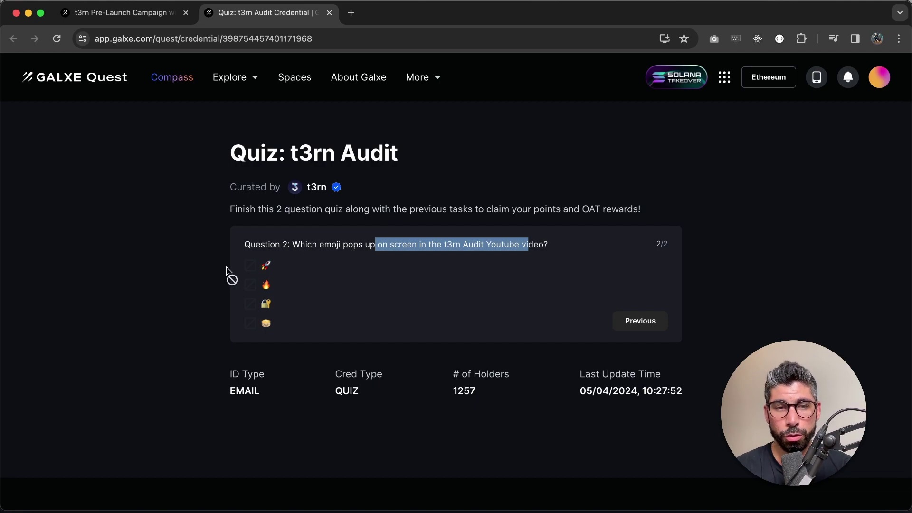
left_click(184, 284)
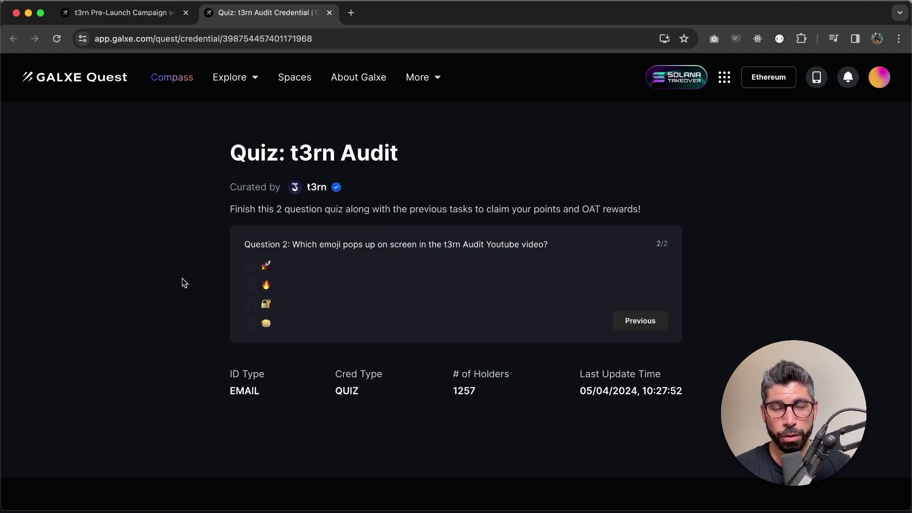
- Close the Quiz: t3rn Audit page and collapse its task on the campaign list
left_click(329, 13)
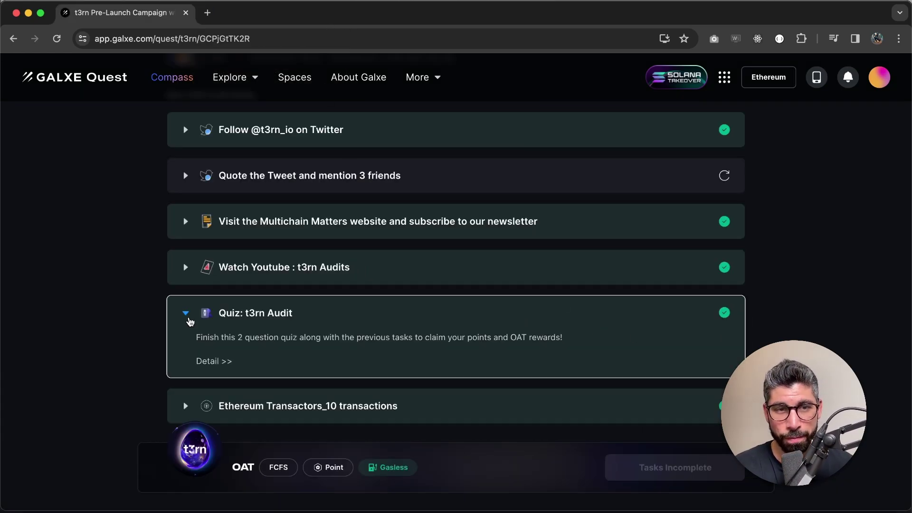
left_click(185, 316)
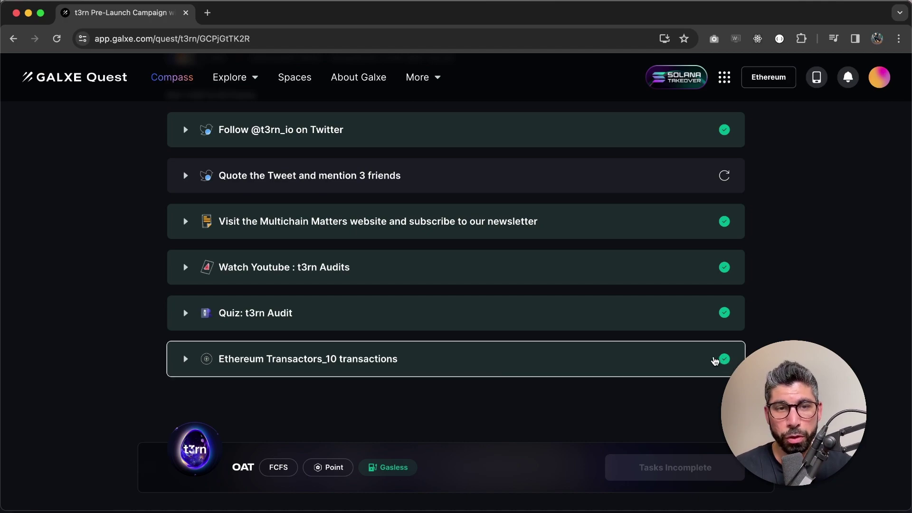
scroll(417, 314, "up", 2)
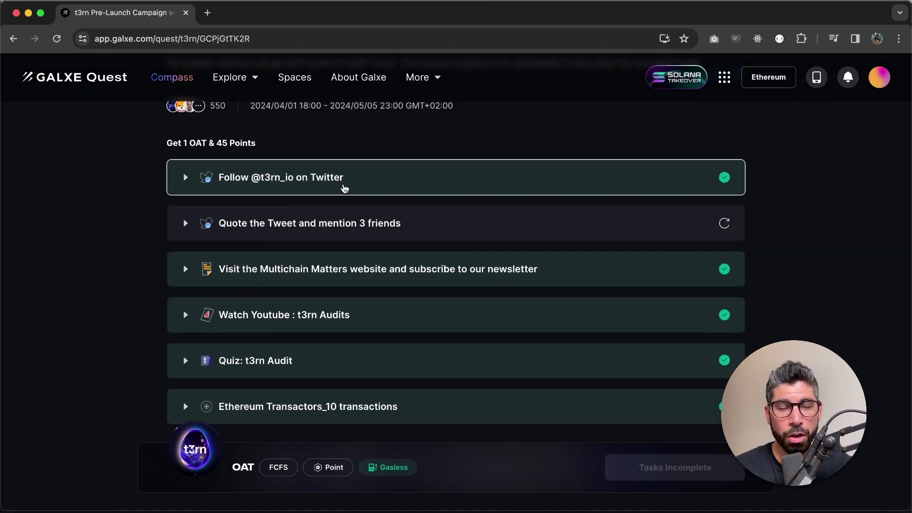
scroll(124, 331, "down", 3)
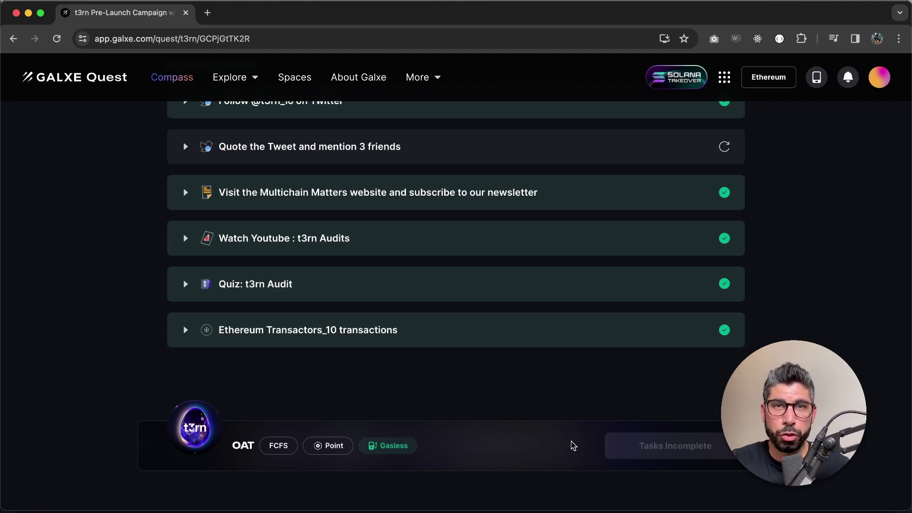
scroll(331, 305, "up", 5)
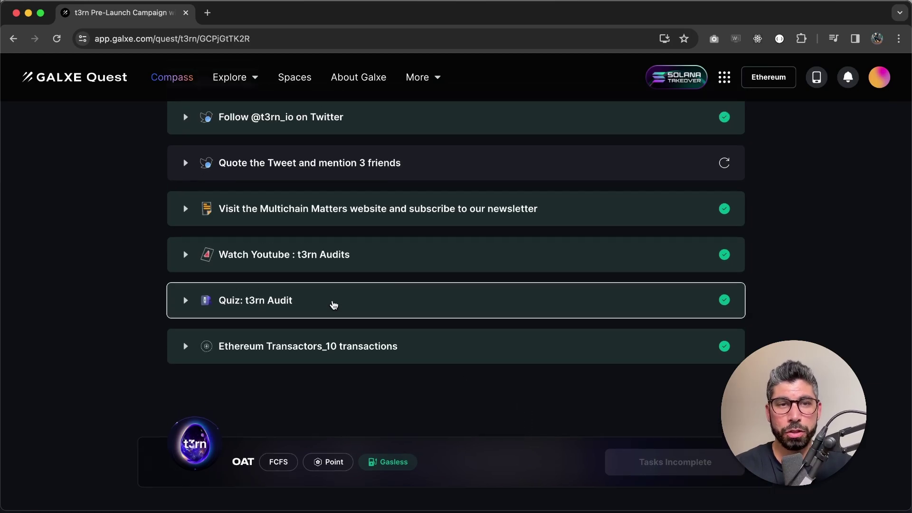
left_click_drag(216, 229, 255, 229)
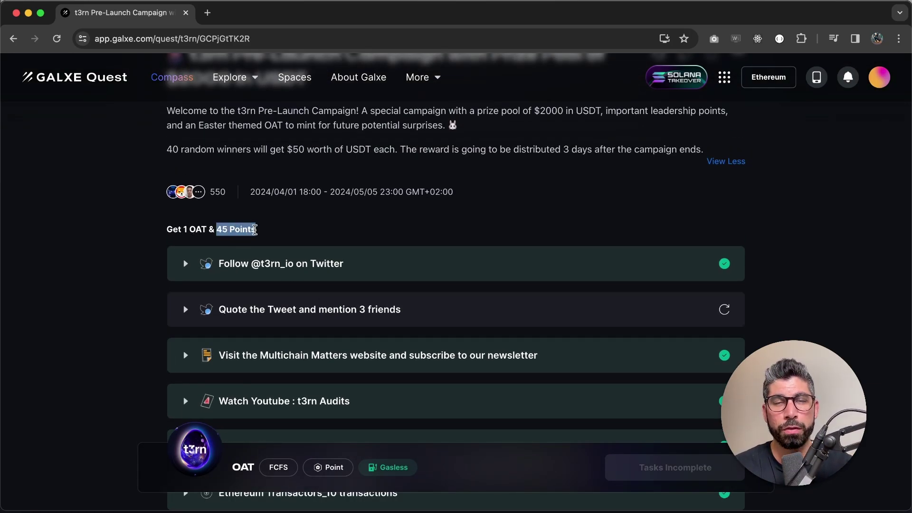
left_click(89, 275)
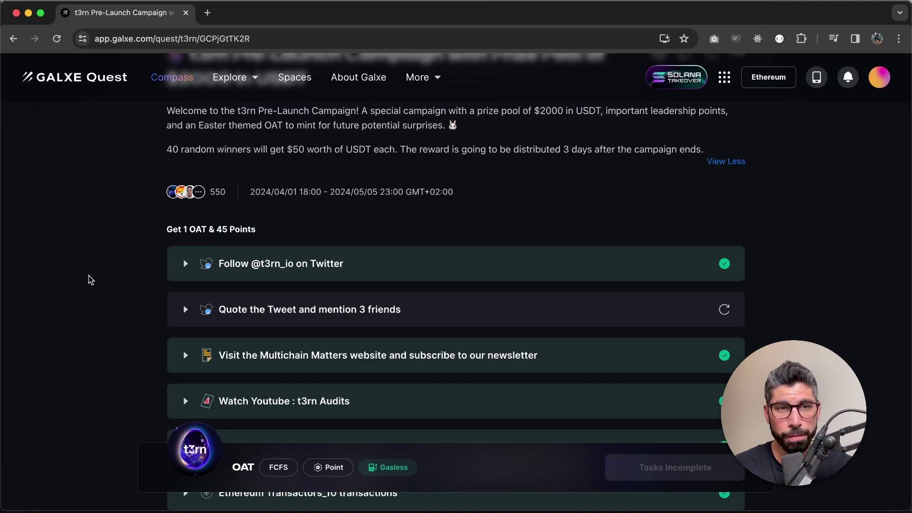
left_click_drag(209, 227, 166, 227)
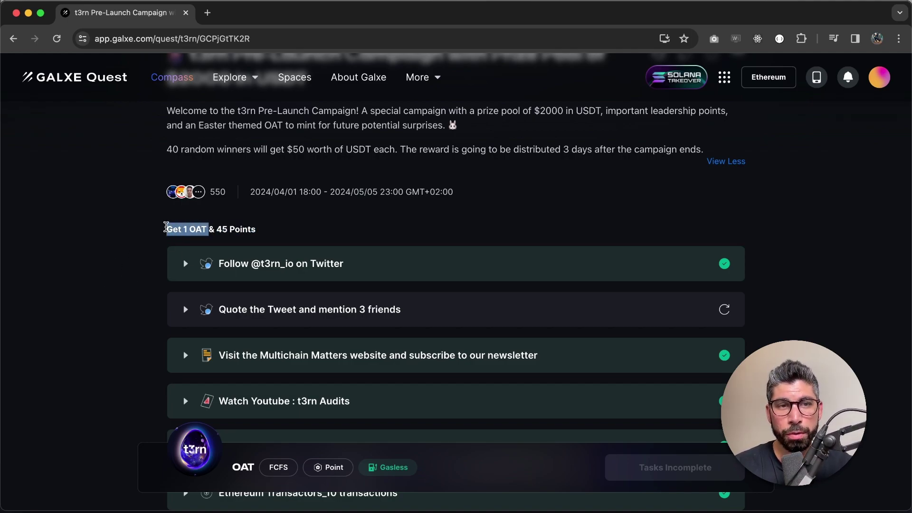
left_click(88, 297)
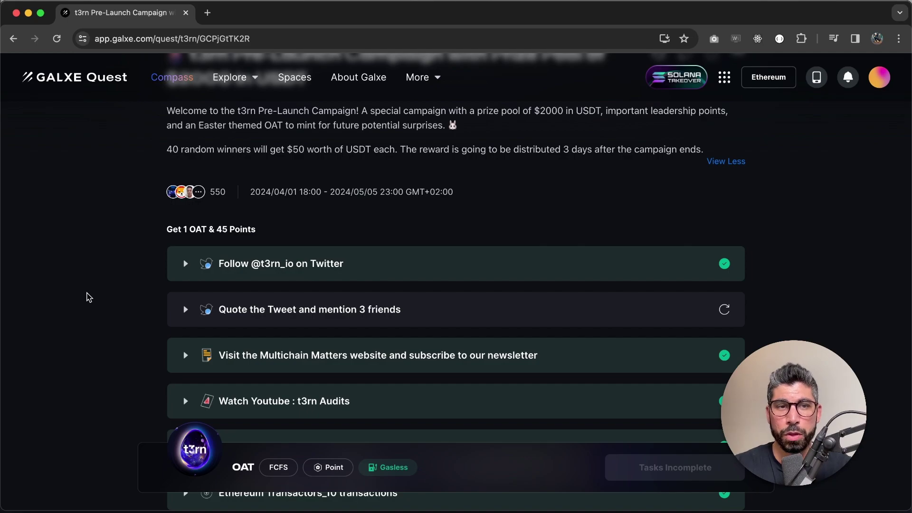
scroll(88, 297, "up", 4)
left_click_drag(610, 194, 467, 196)
left_click(86, 284)
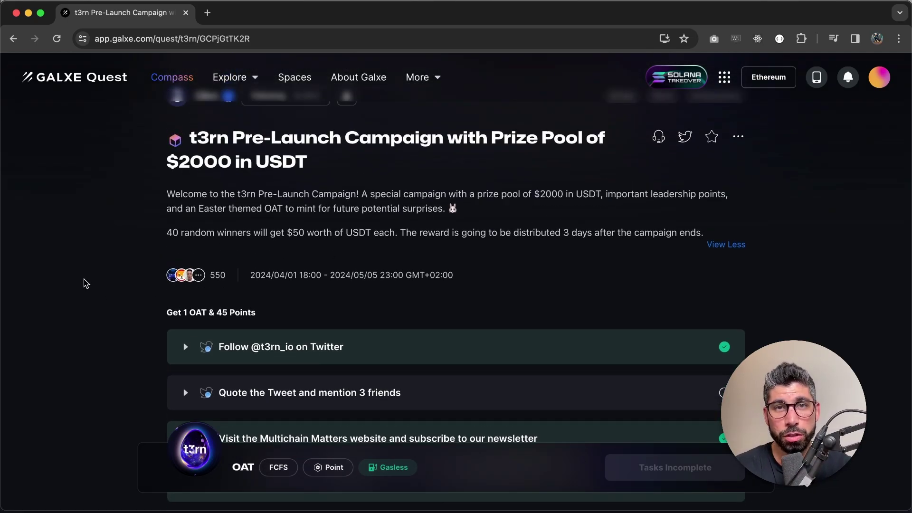